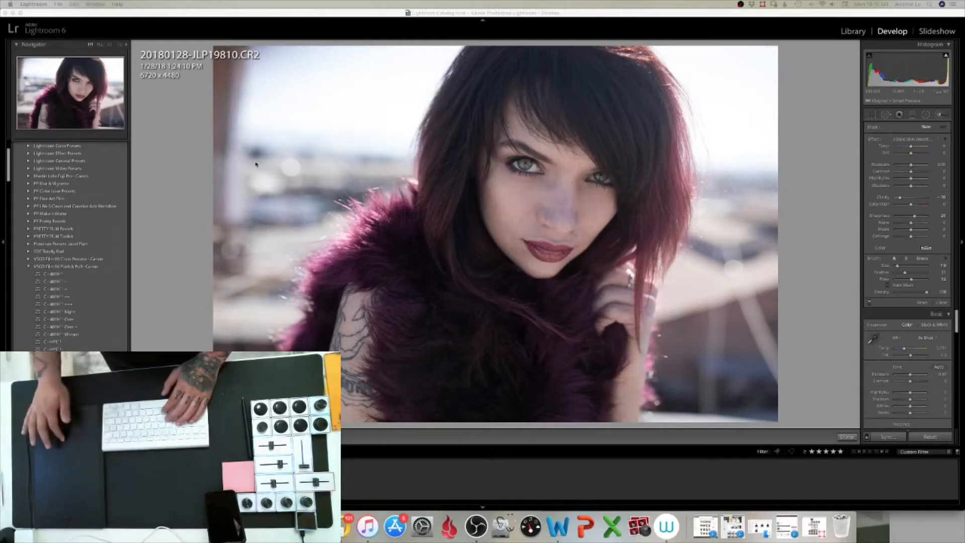
Show the photo's shooting info overlay and apply a VSCO Film preset from the presets list to the portrait
click(195, 198)
key(i)
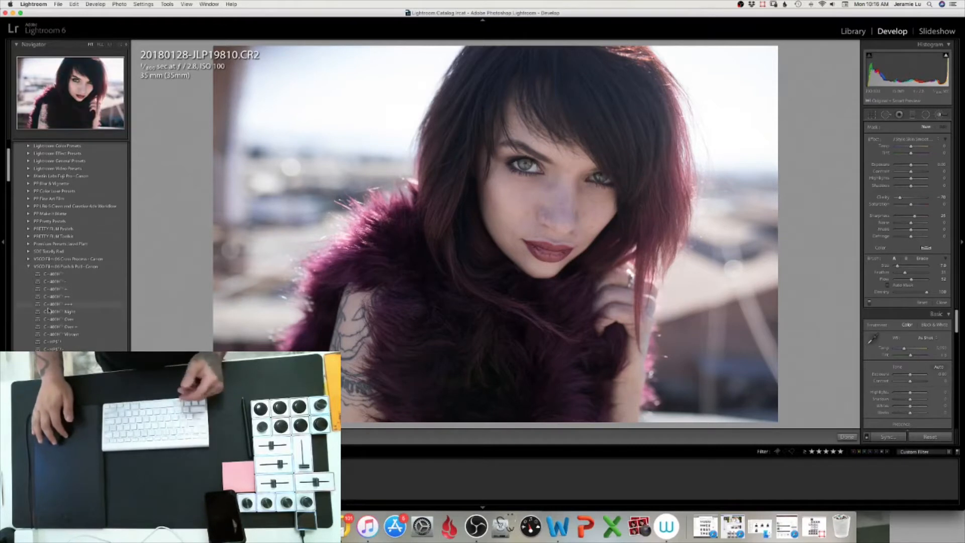
click(58, 290)
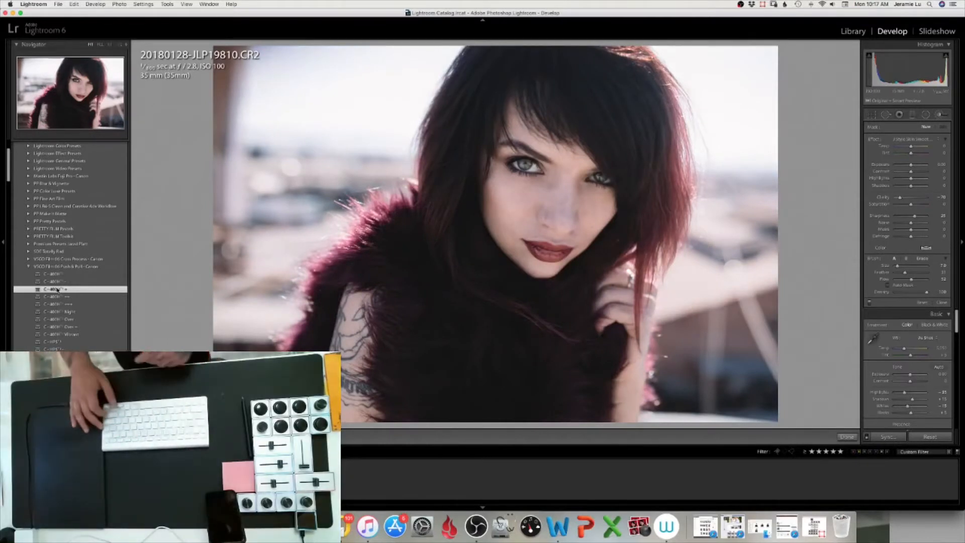
Toggle between the before and after views to compare the preset with the original
key(backslash)
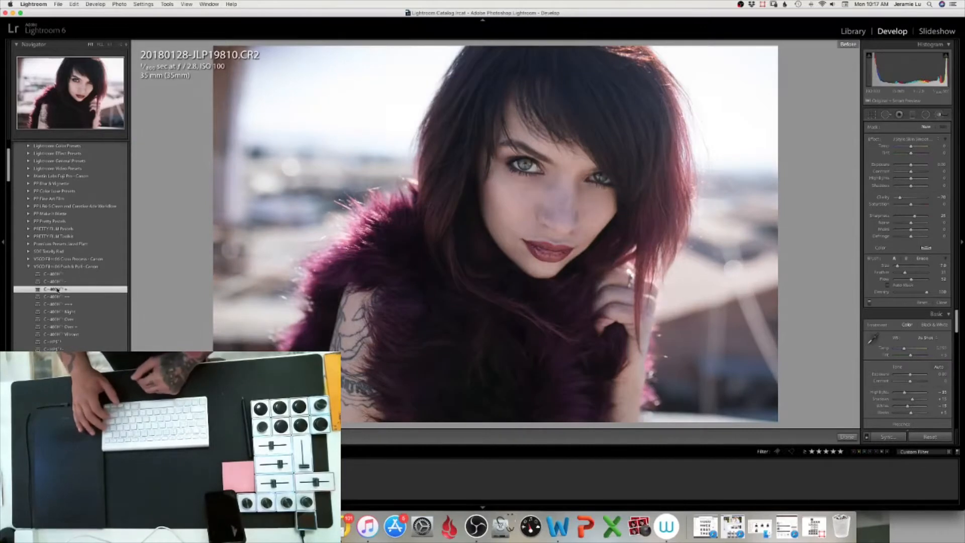
key(backslash)
key(backslash)
key(backslash)
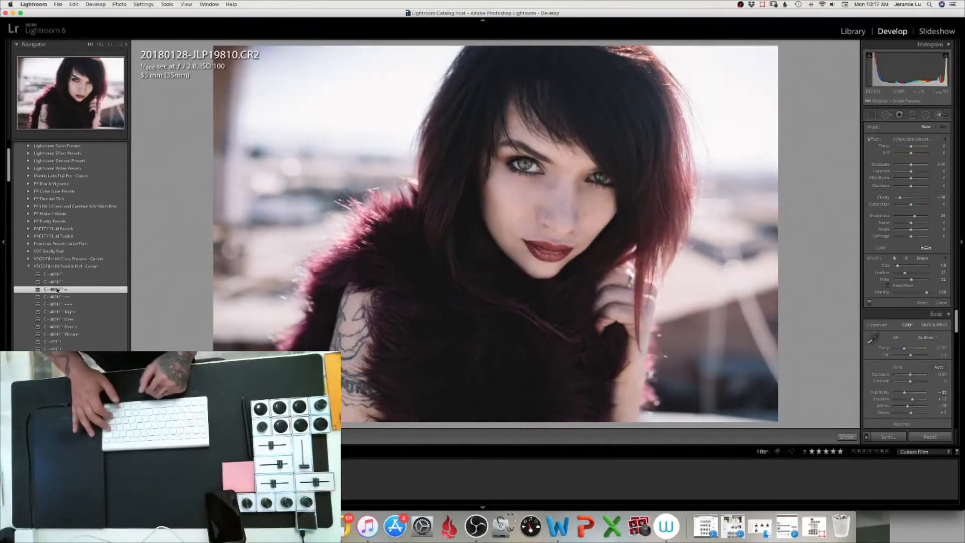
key(backslash)
key(backslash)
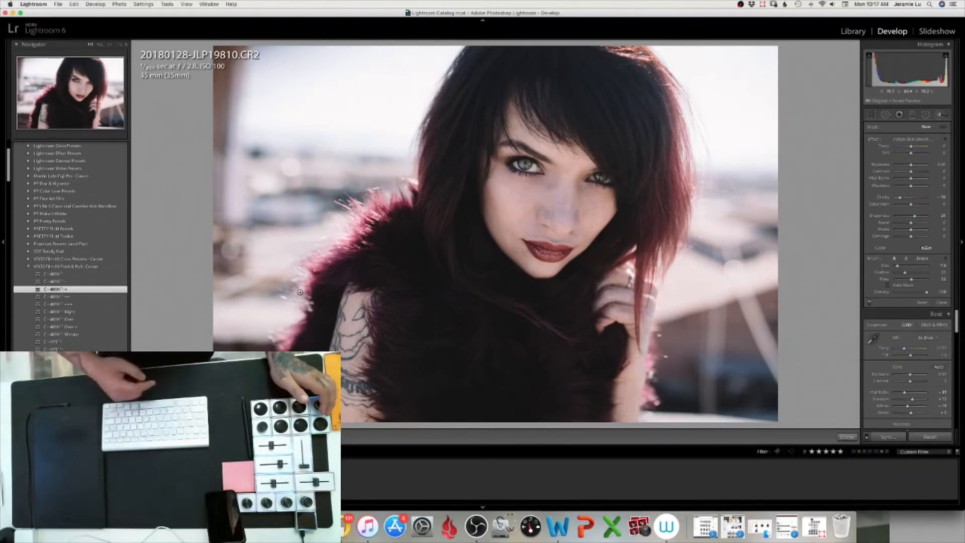
Raise the selected Basic slider in small steps and review the Basic and Tone Curve settings
key(equal)
key(equal)
key(equal)
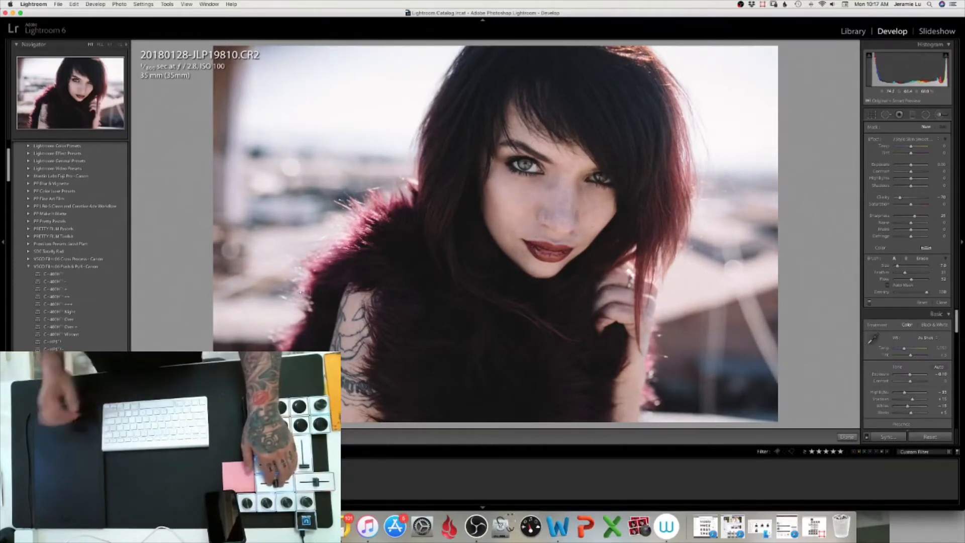
scroll(889, 403, down, 3)
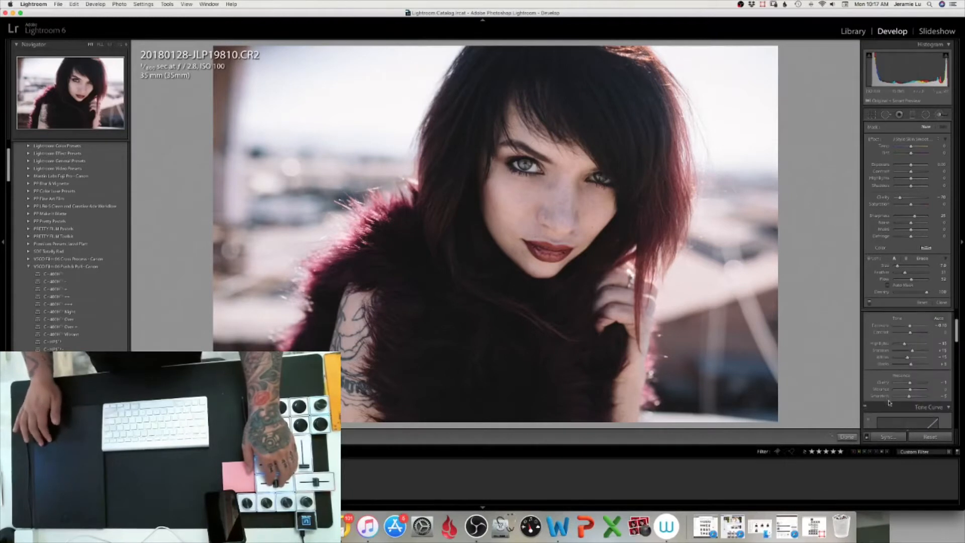
scroll(890, 397, down, 2)
scroll(899, 368, up, 3)
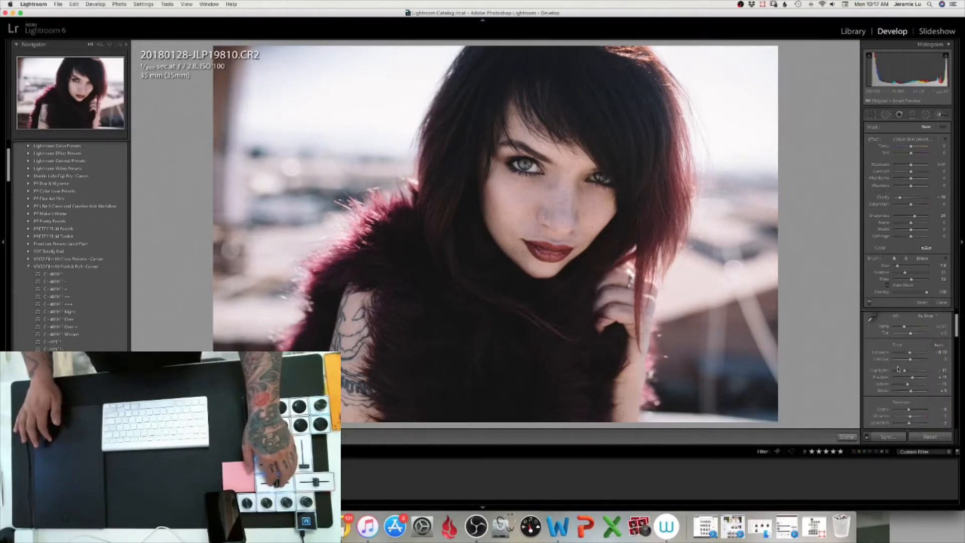
scroll(920, 352, down, 3)
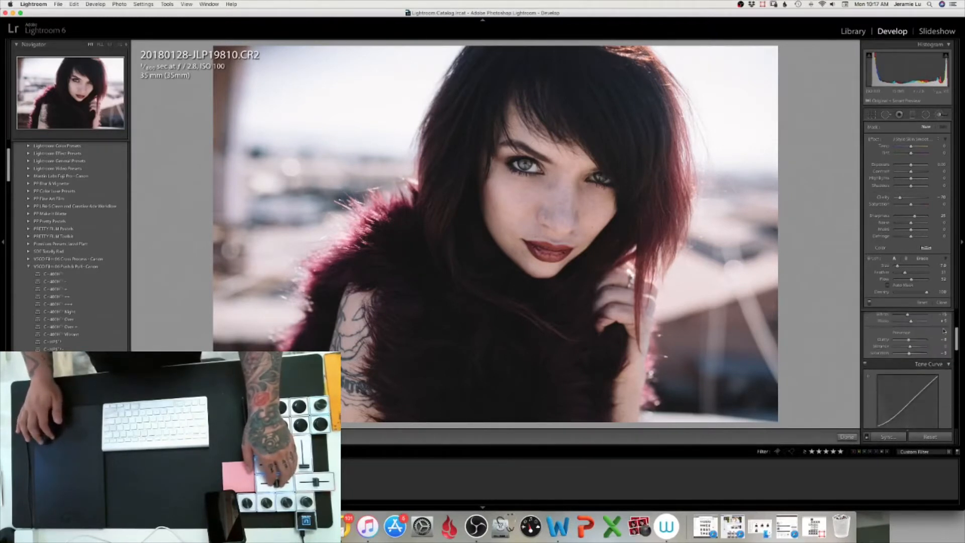
scroll(944, 331, up, 2)
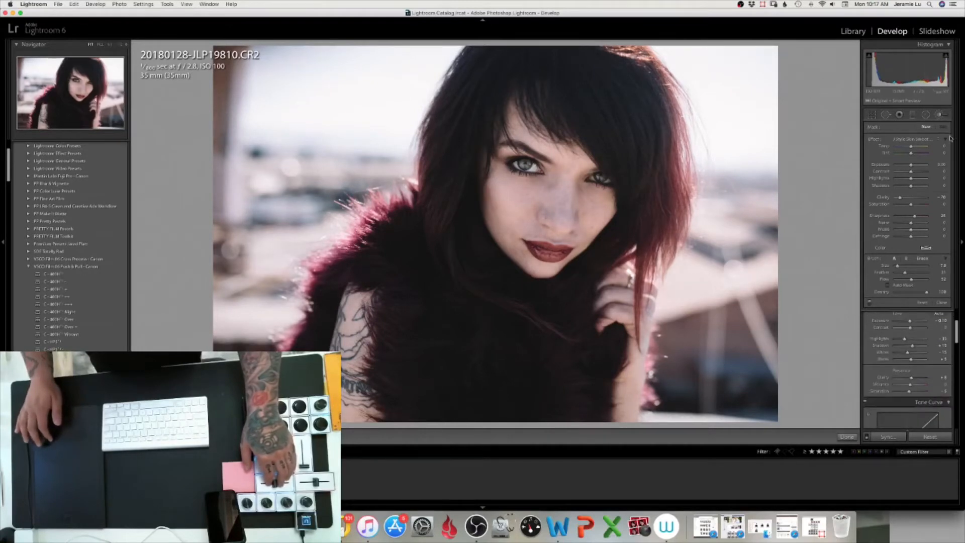
key(k)
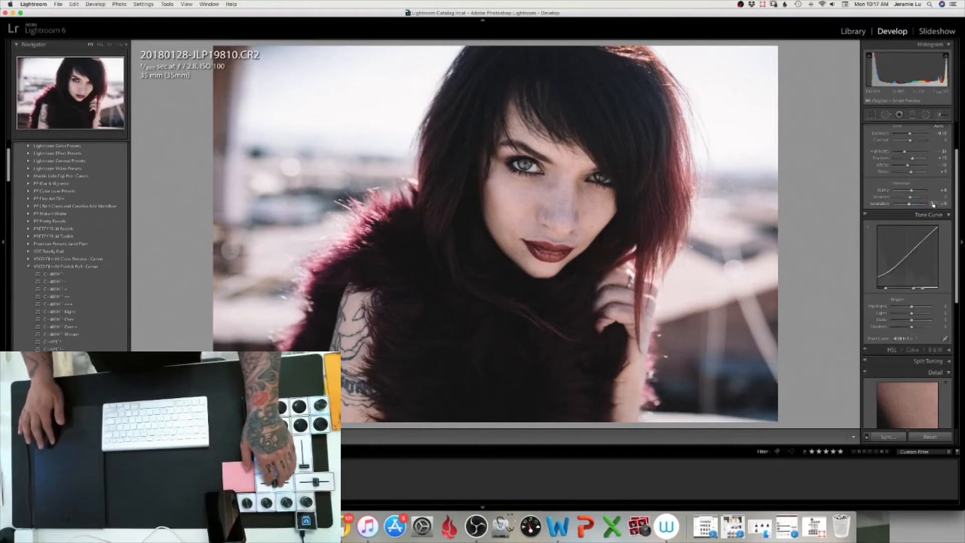
scroll(928, 195, up, 2)
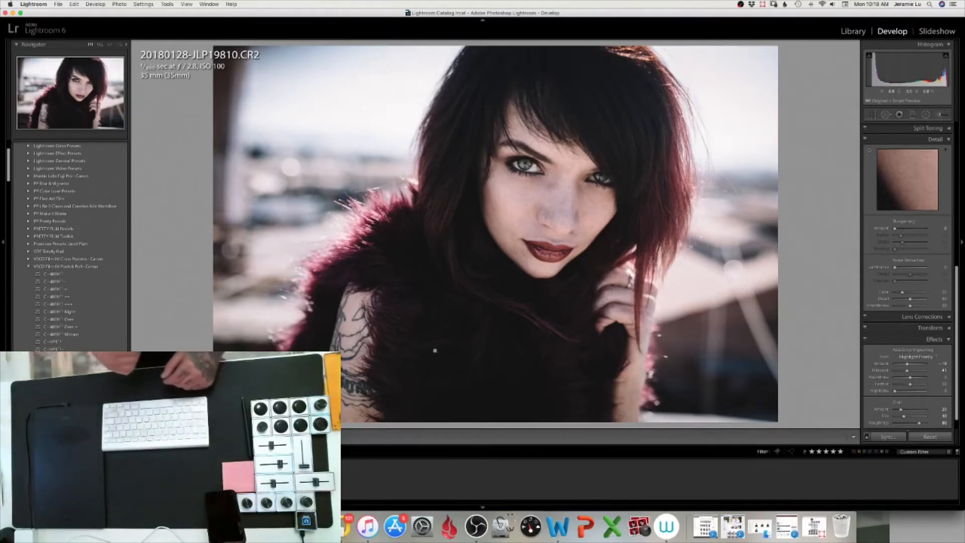
Open the Adjustment Brush and paint two strokes across the model's face
click(755, 176)
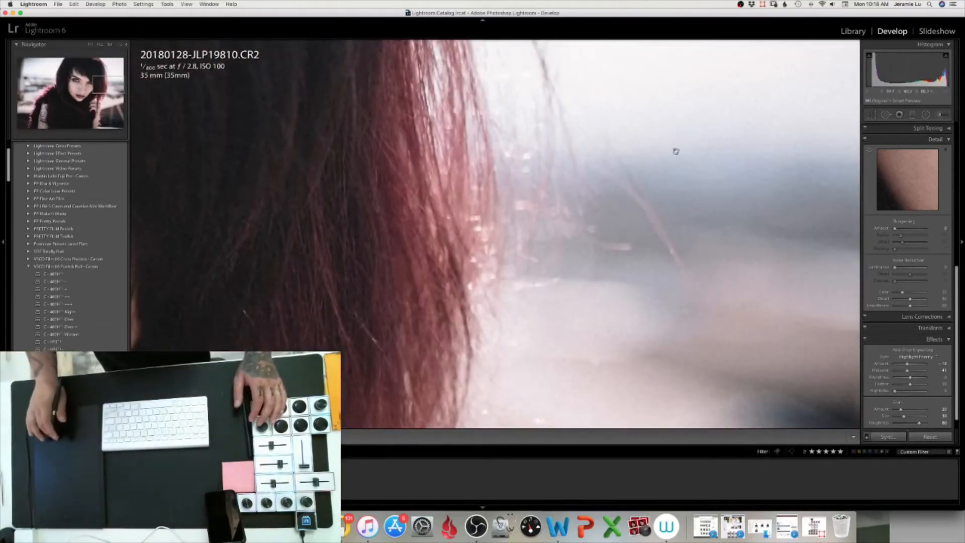
click(92, 45)
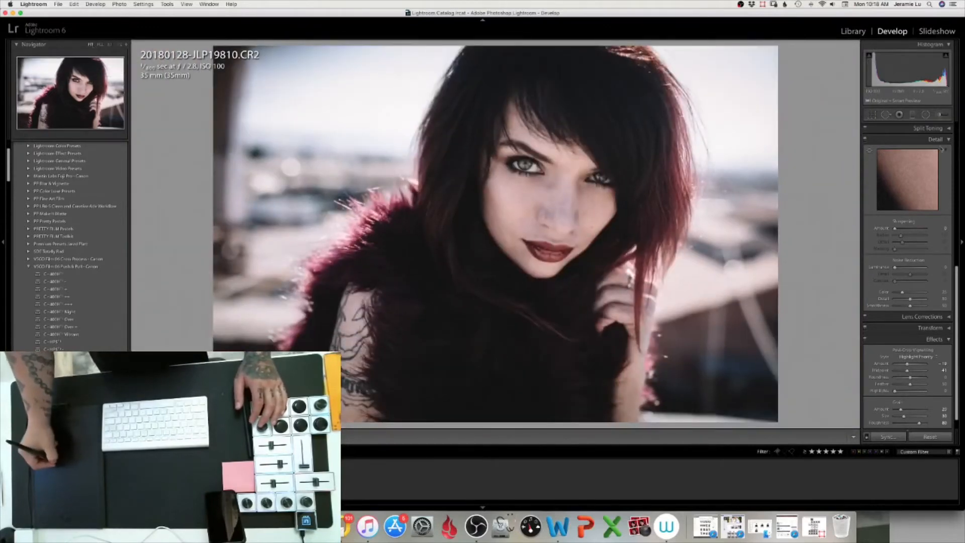
click(943, 115)
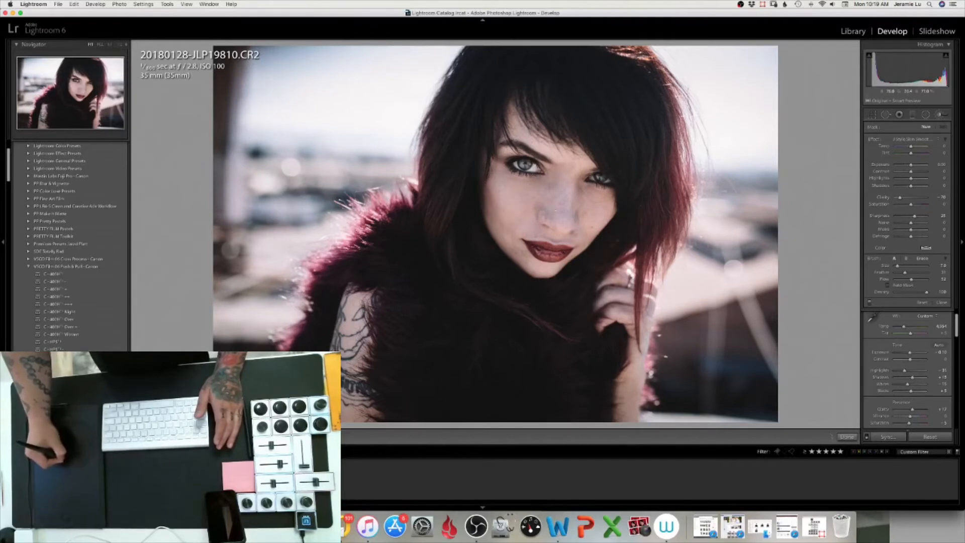
drag(523, 226, 588, 221)
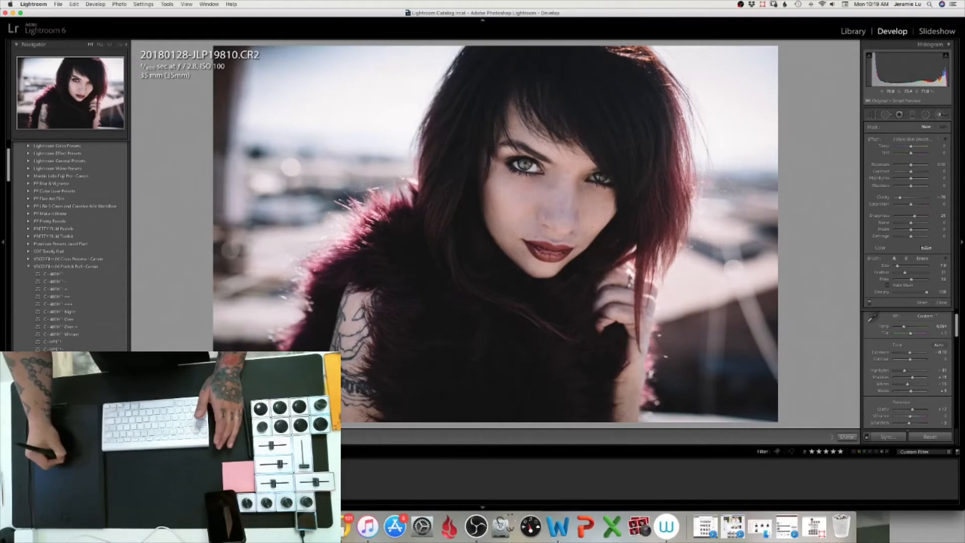
drag(560, 180, 537, 317)
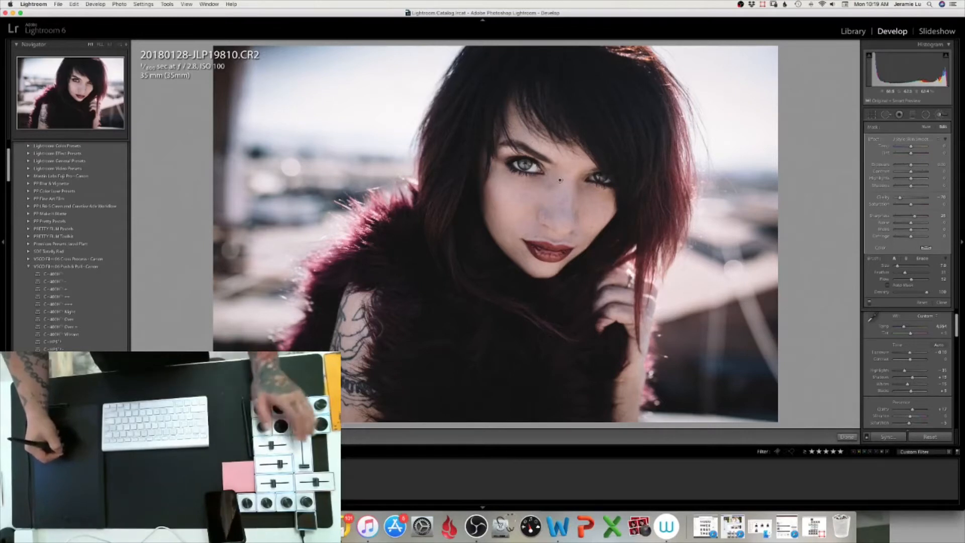
Switch to the Spot Removal tool in Heal mode and enlarge its brush size
key(bracketleft)
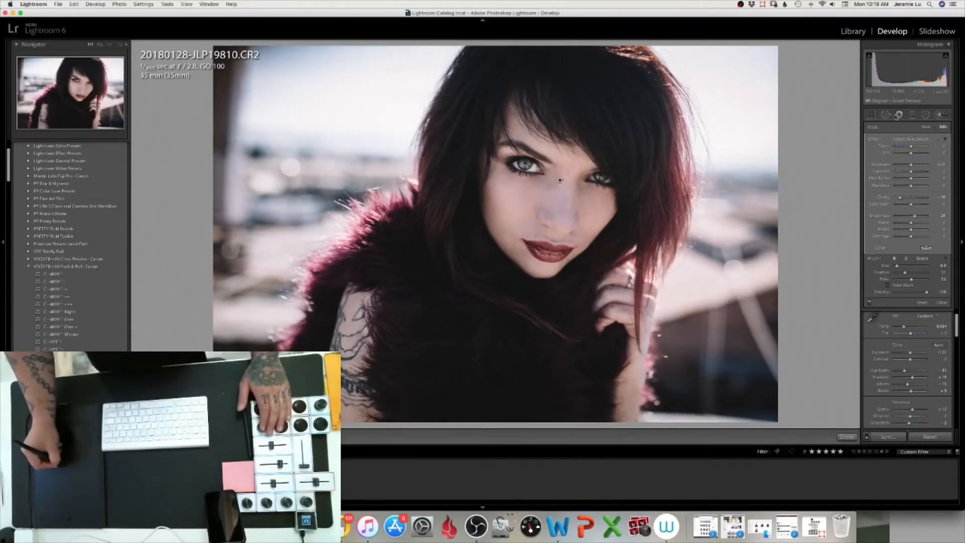
click(885, 116)
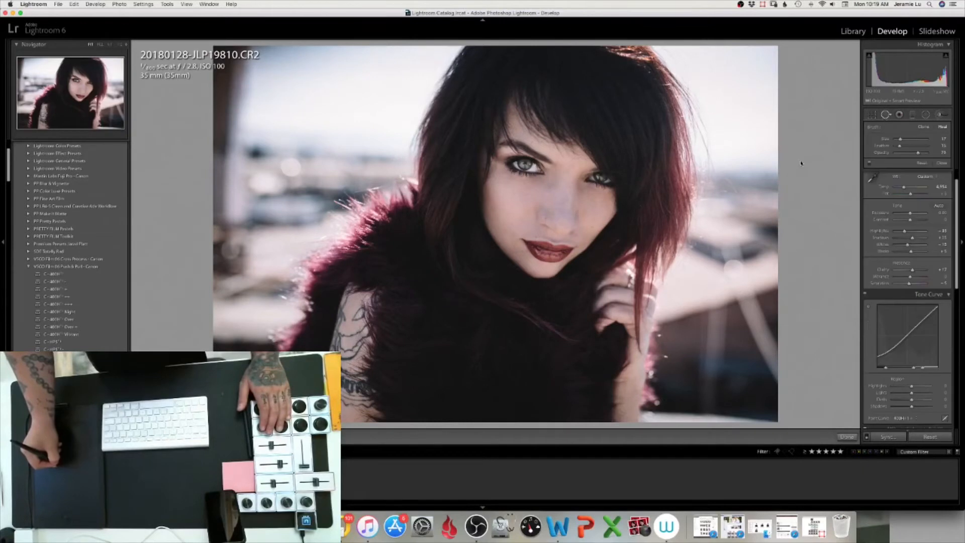
key(bracketright)
key(bracketright)
key(bracketright)
key(bracketright)
key(bracketright)
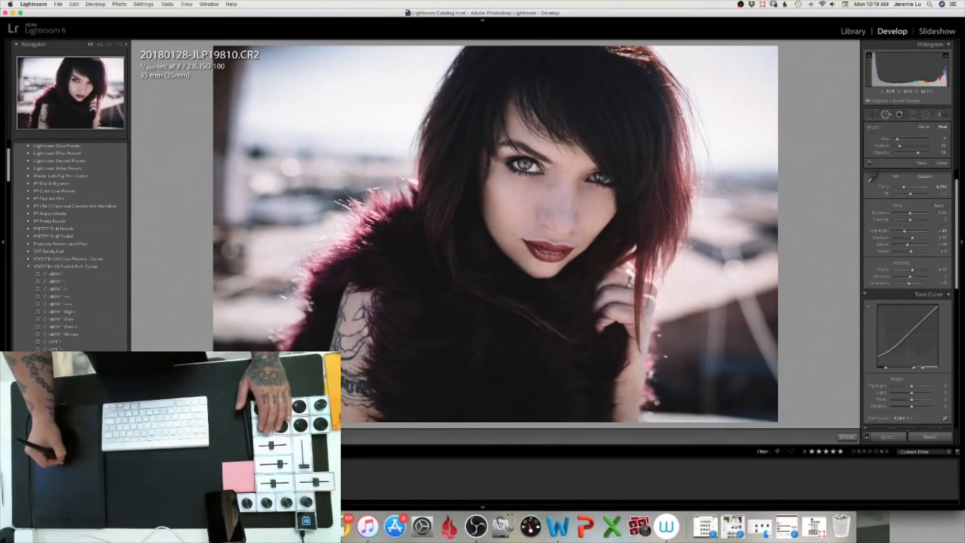
key(bracketright)
key(bracketright)
key(bracketright)
key(bracketright)
key(bracketright)
key(bracketright)
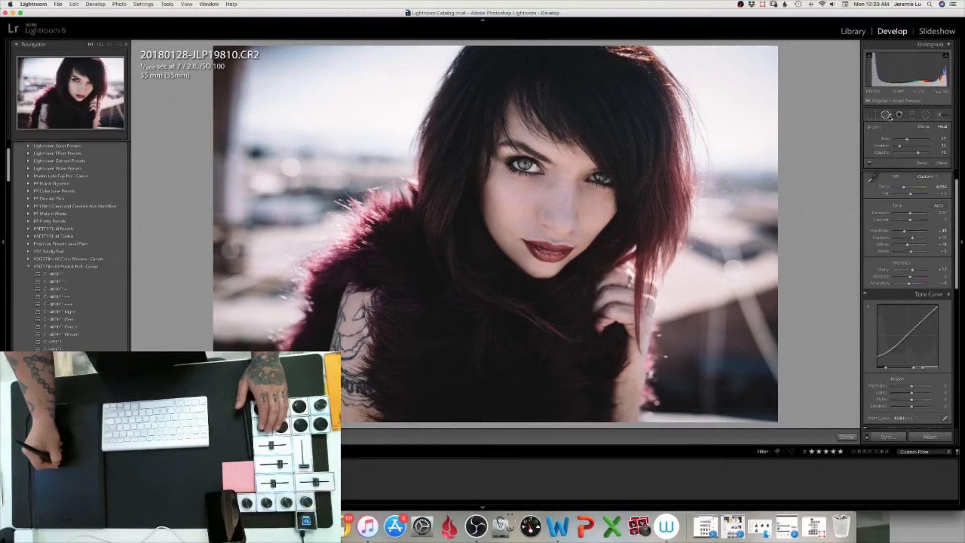
click(887, 115)
click(886, 115)
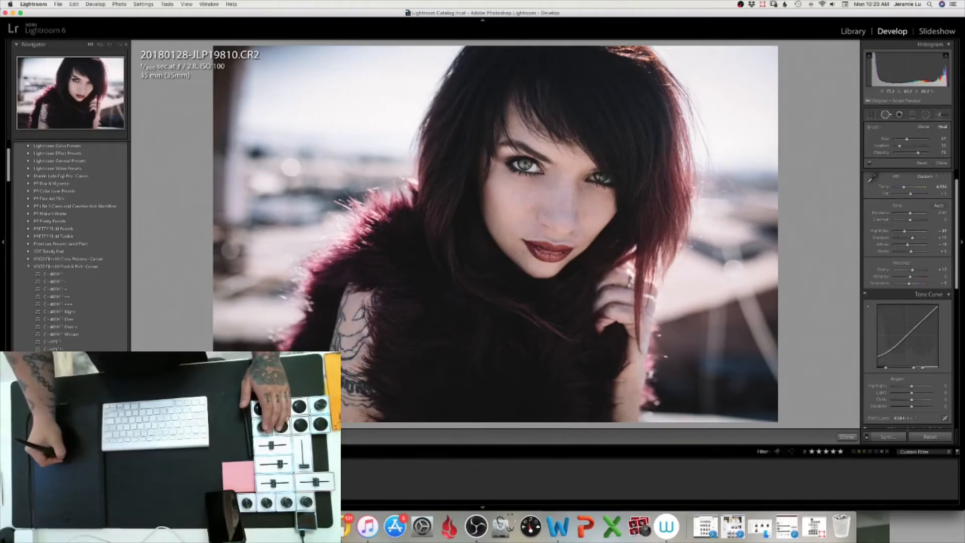
Heal blemishes on the cheeks beside the nose, deleting two misplaced heal spots near the mouth
click(534, 207)
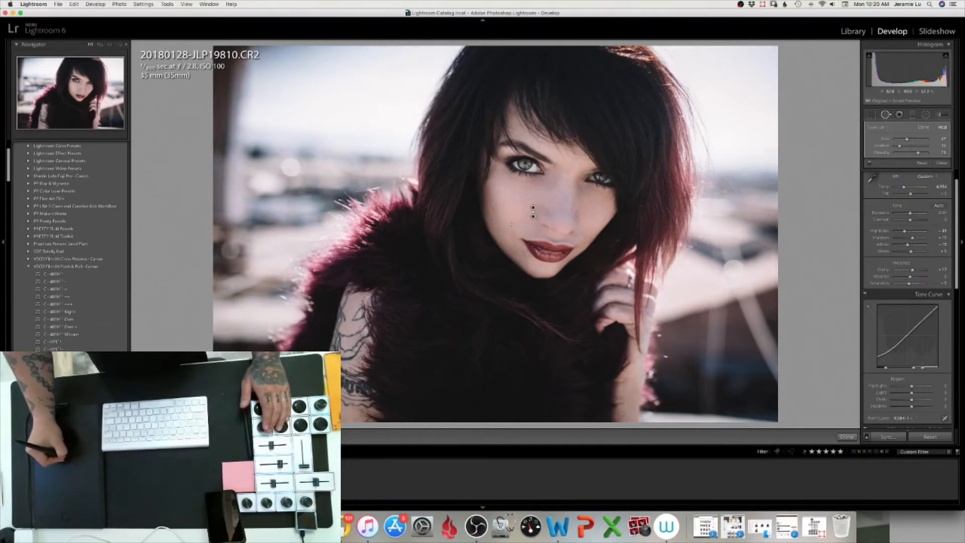
click(536, 236)
key(Delete)
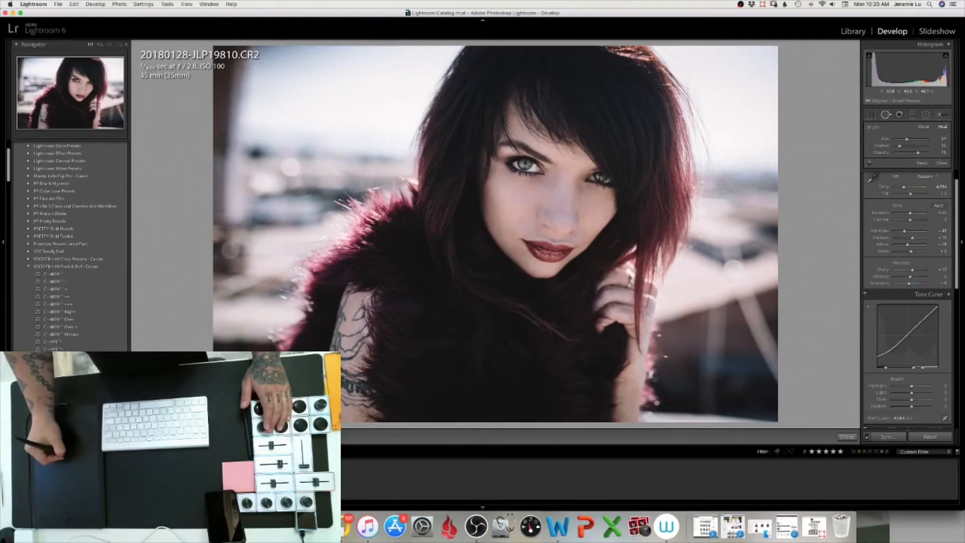
click(525, 251)
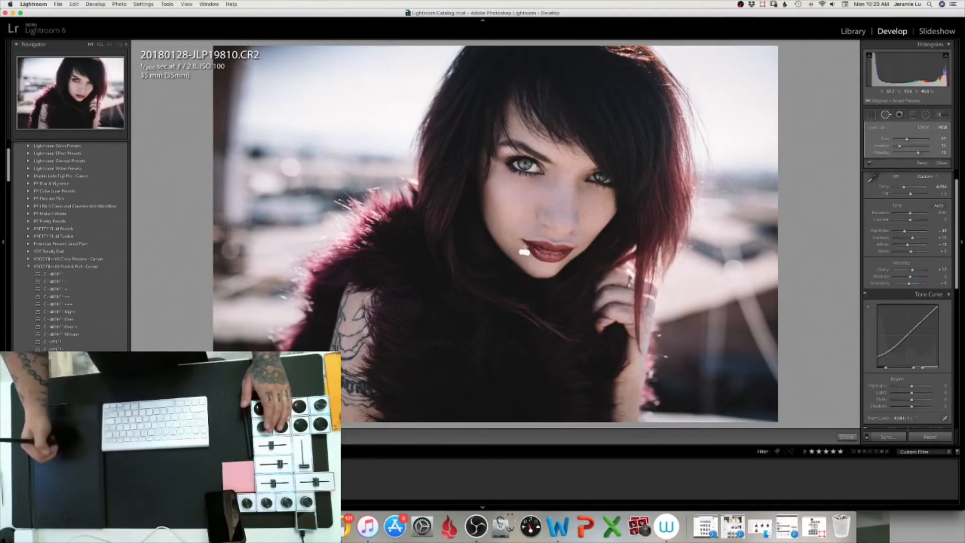
key(Delete)
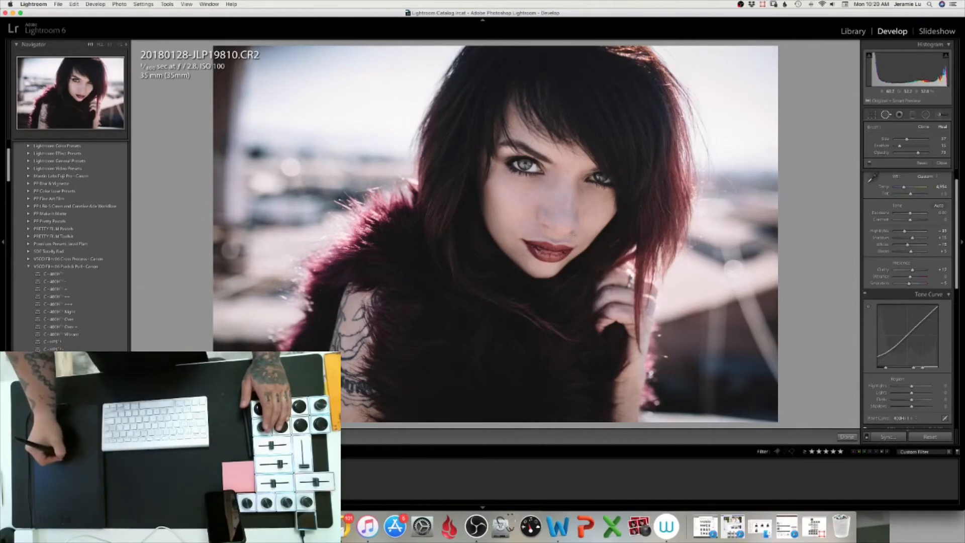
click(578, 235)
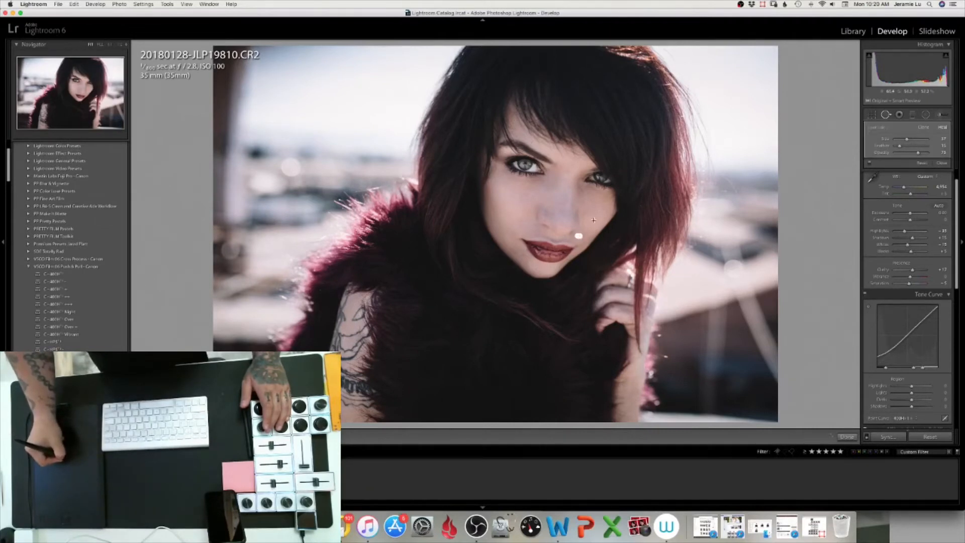
click(595, 219)
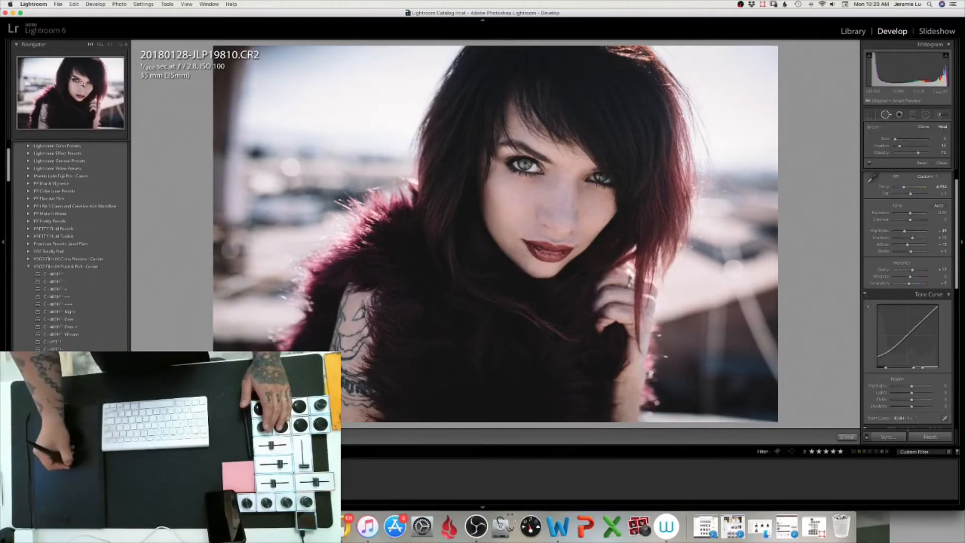
Zoom in on the eye area, enlarge the brush, and heal a blemish on the forehead
drag(81, 87, 73, 72)
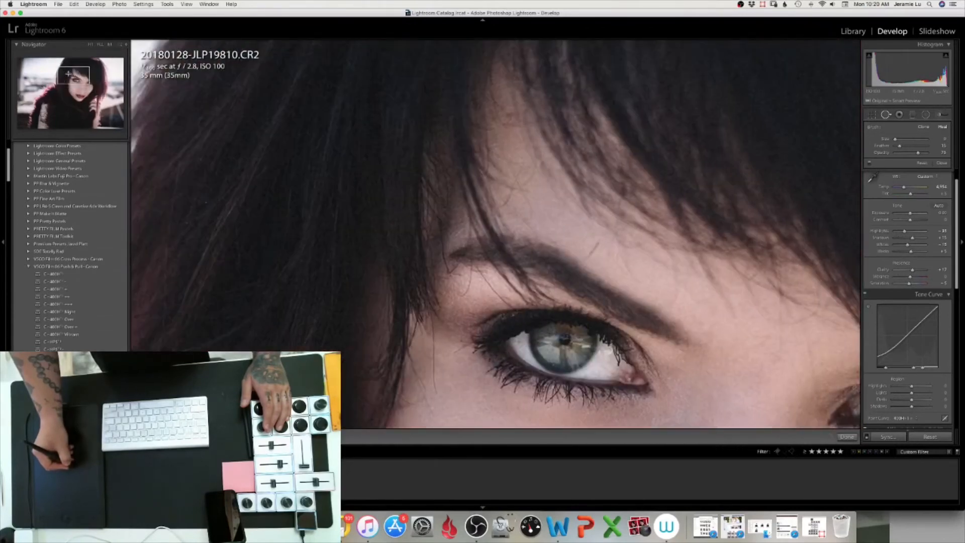
key(bracketright)
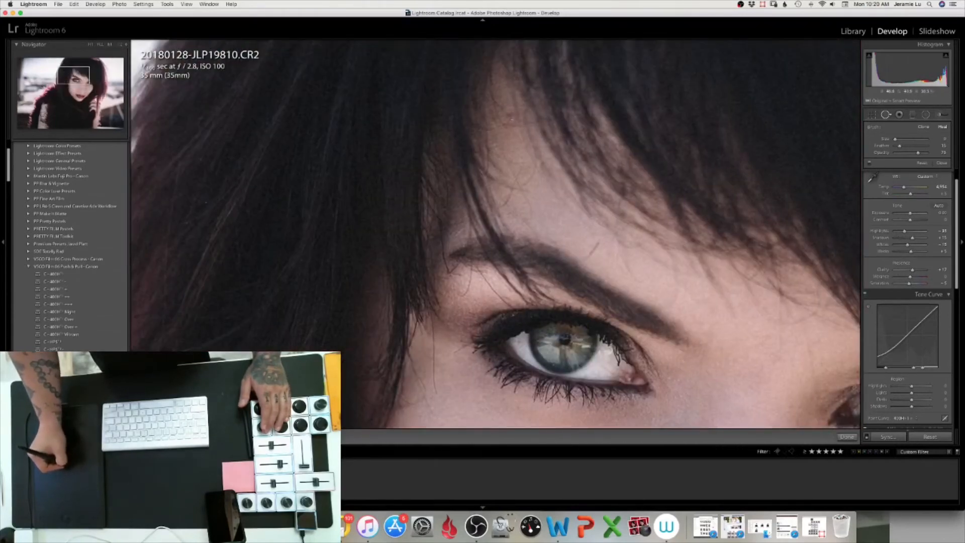
key(bracketright)
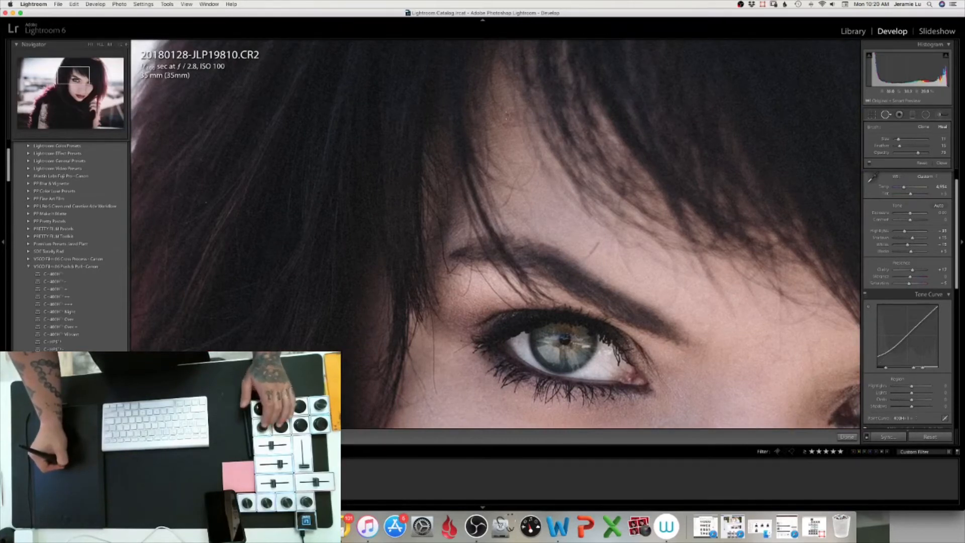
drag(507, 115, 509, 124)
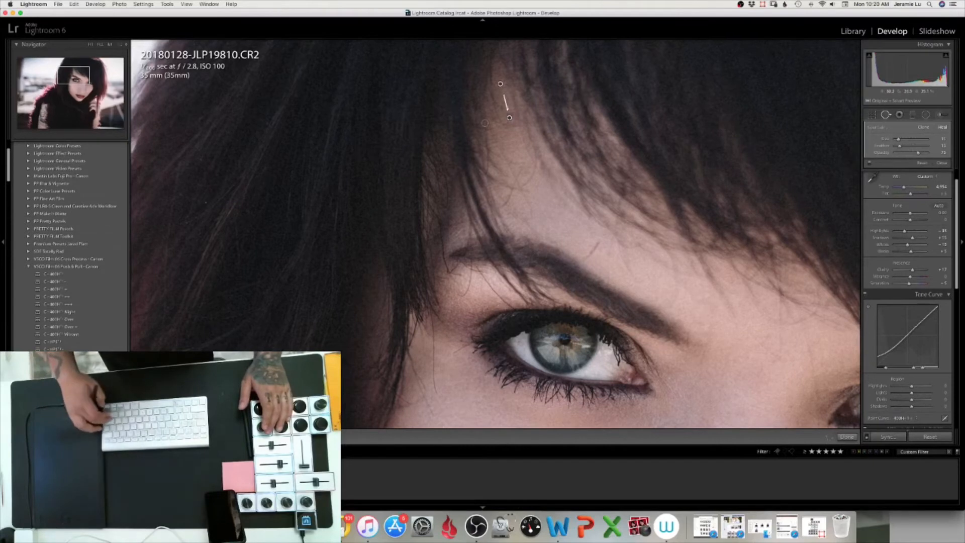
key(Return)
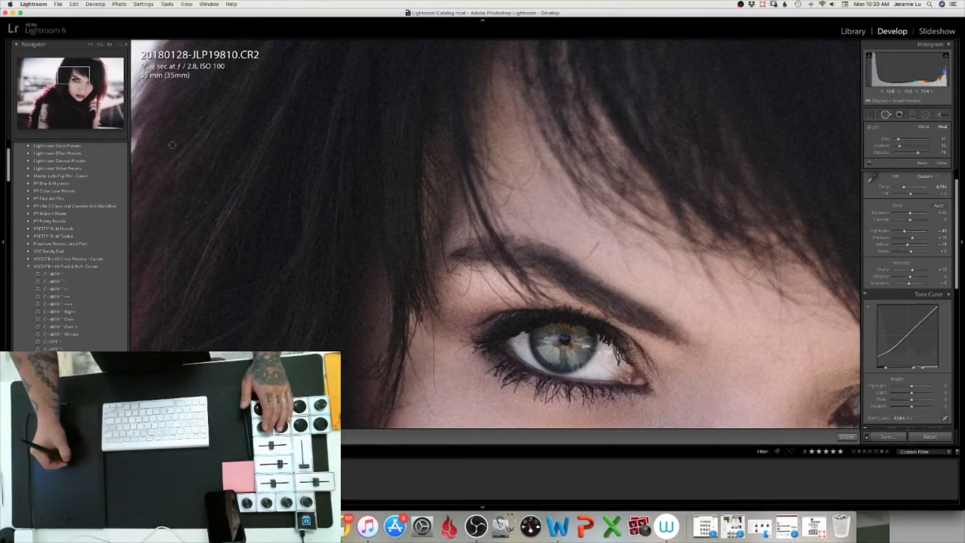
Zoom in on the lips, enlarge the brush, and heal a blemish beside the mouth
drag(65, 78, 76, 102)
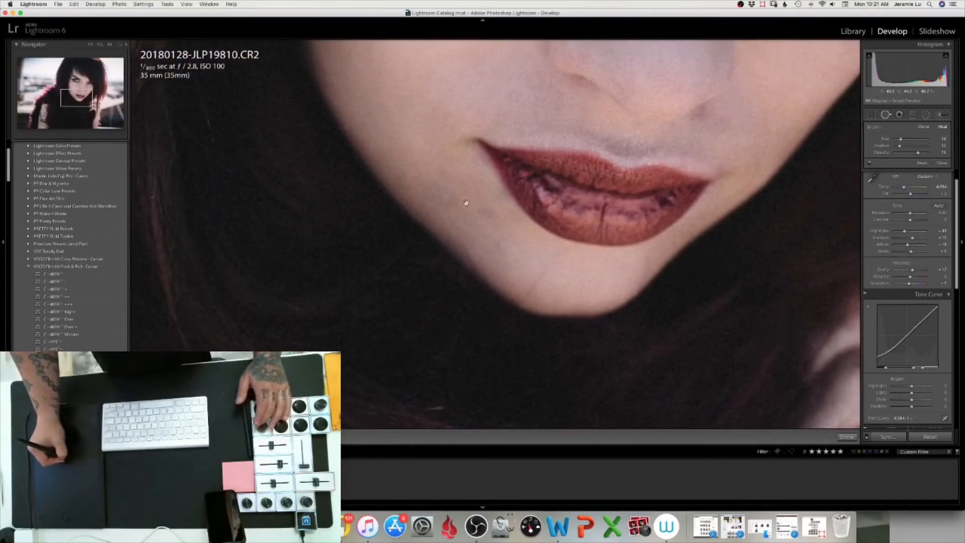
key(bracketright)
key(bracketright)
key(bracketright)
drag(451, 203, 433, 189)
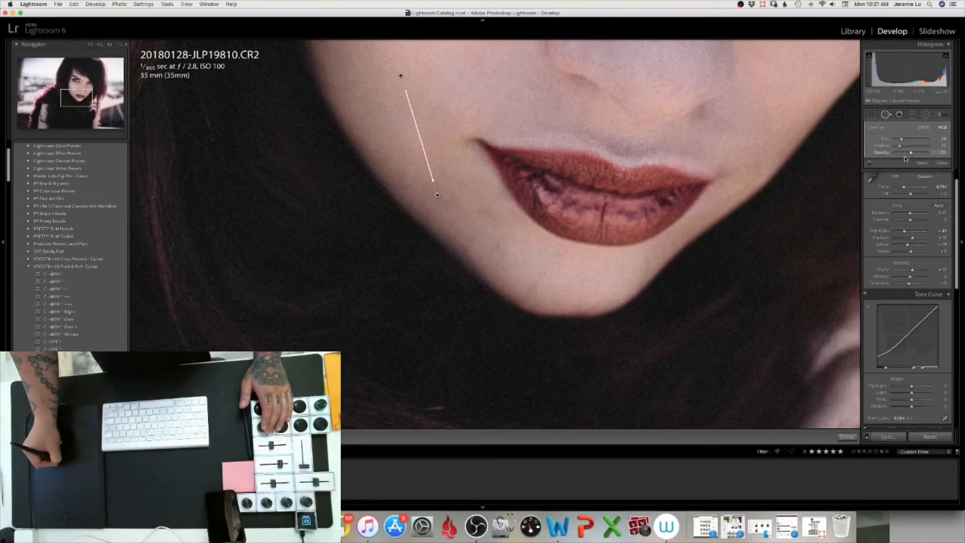
Adjust the heal spot's opacity and close the Spot Removal tool
drag(944, 153, 940, 150)
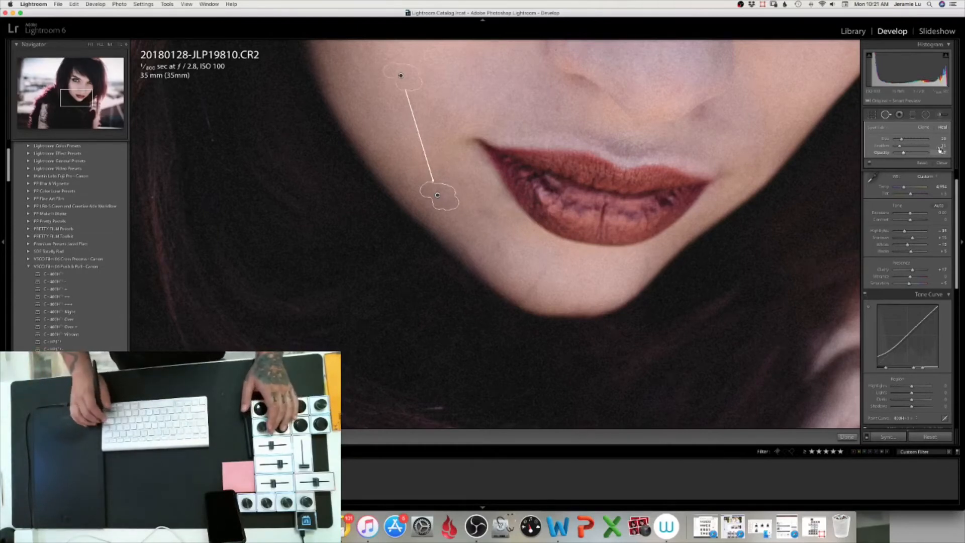
key(Return)
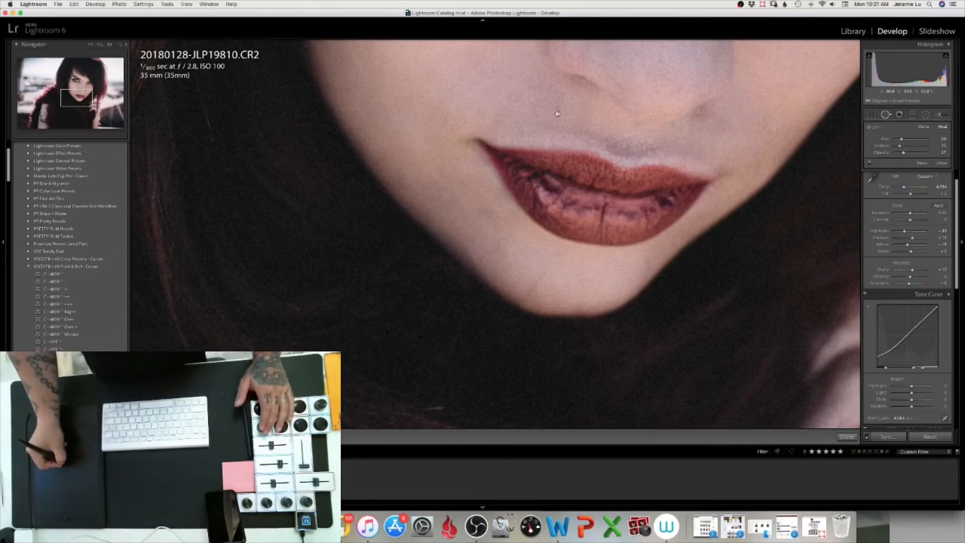
Open the Adjustment Brush with the Dodge effect preset and paint over both irises
click(558, 112)
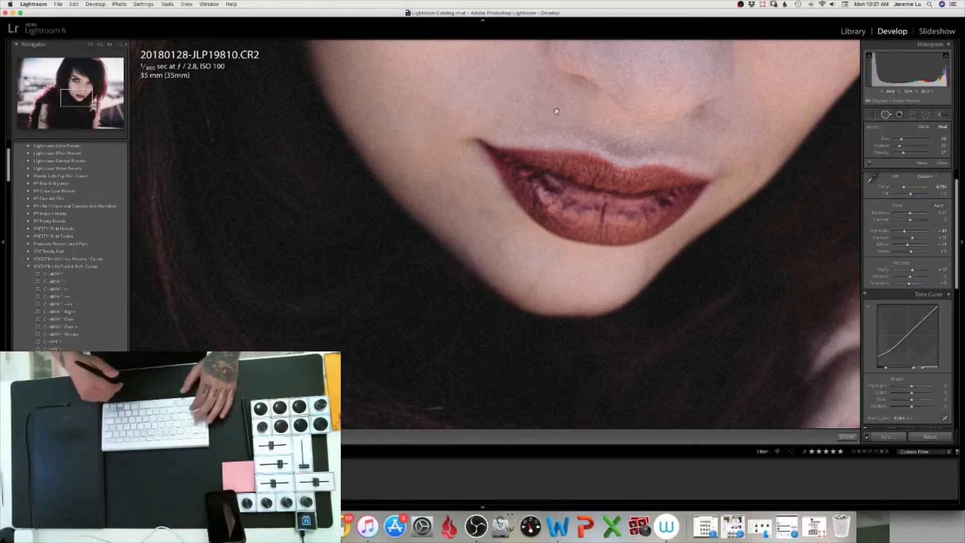
key(z)
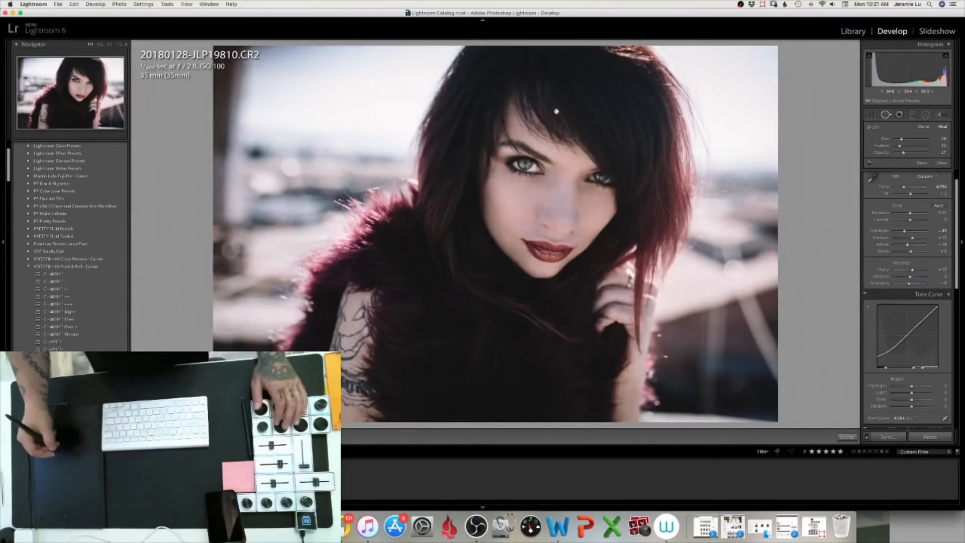
click(938, 115)
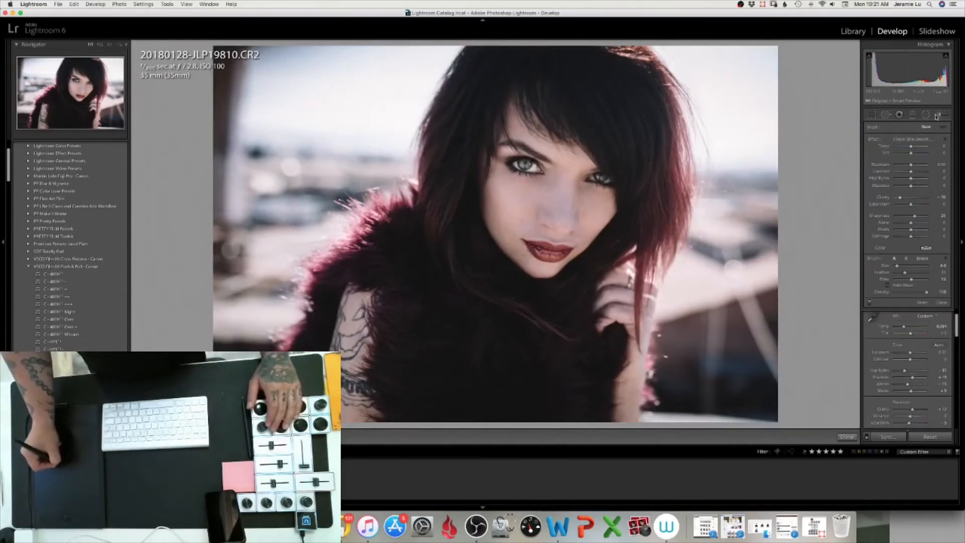
click(919, 141)
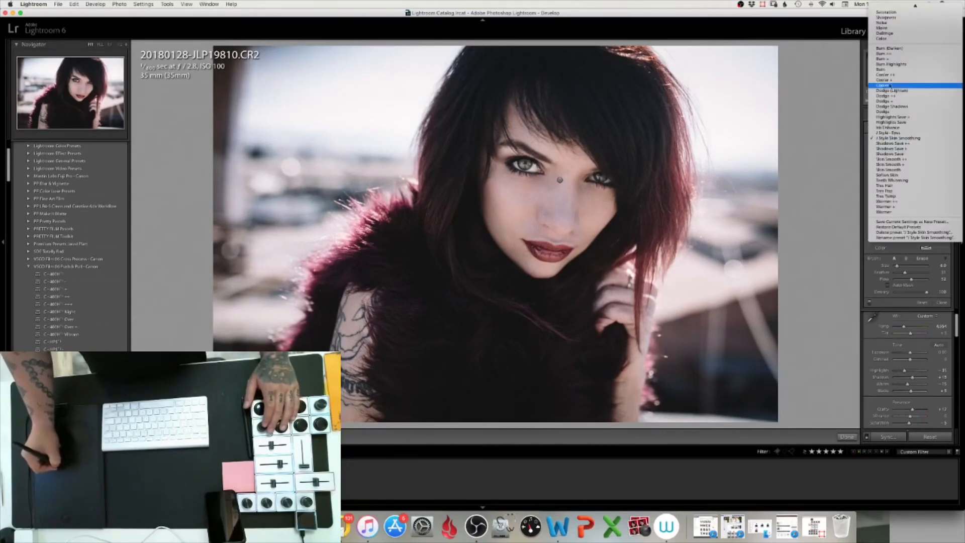
click(883, 112)
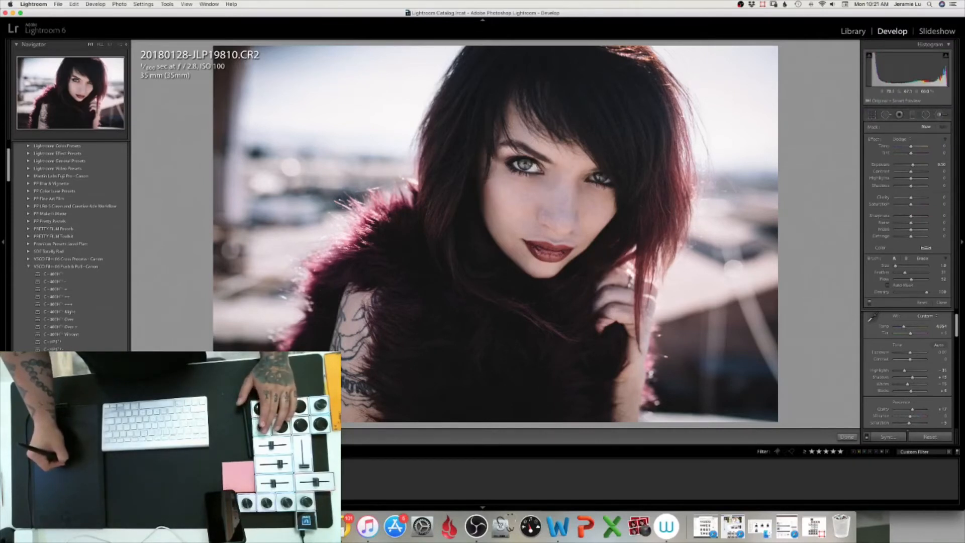
drag(521, 164, 524, 167)
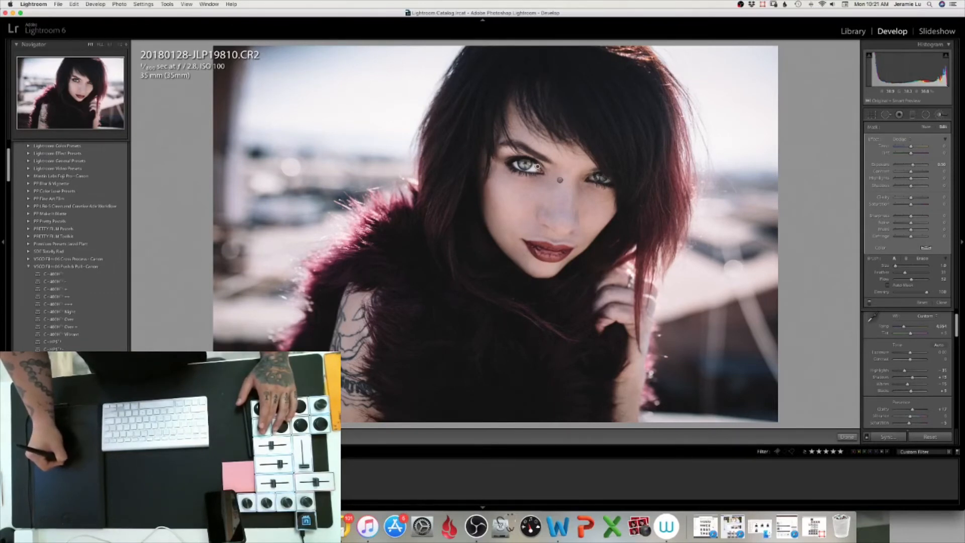
drag(597, 178, 605, 179)
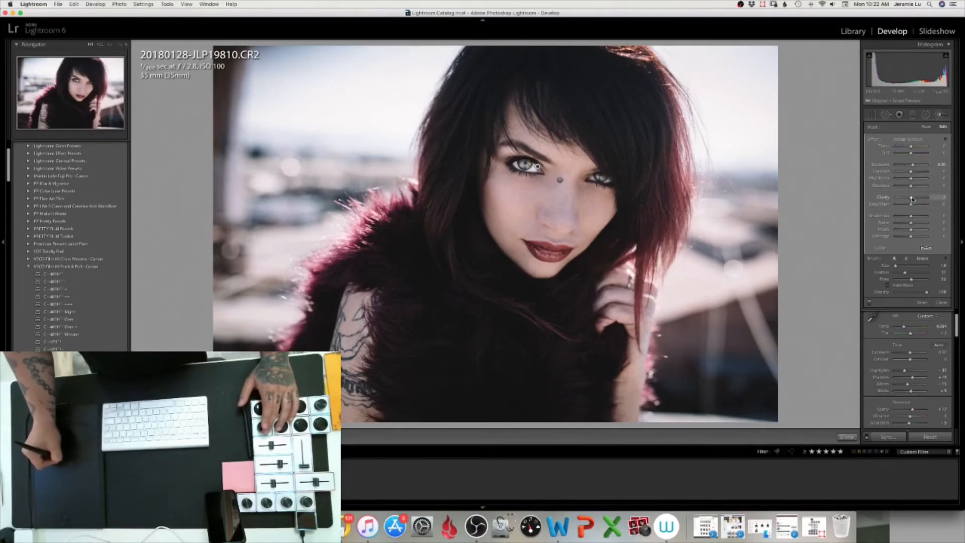
Adjust the clarity of the Dodge brush adjustment on the eyes
click(928, 197)
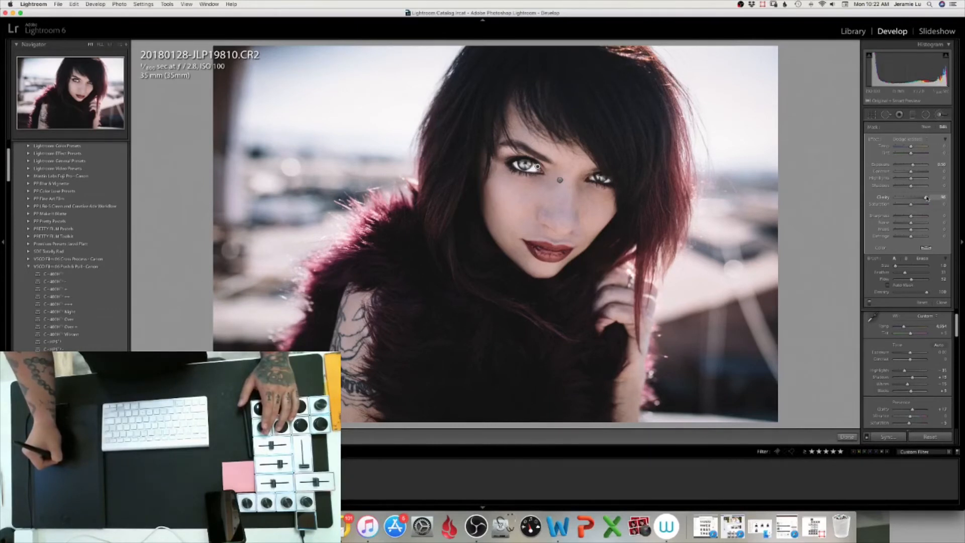
drag(919, 199, 917, 200)
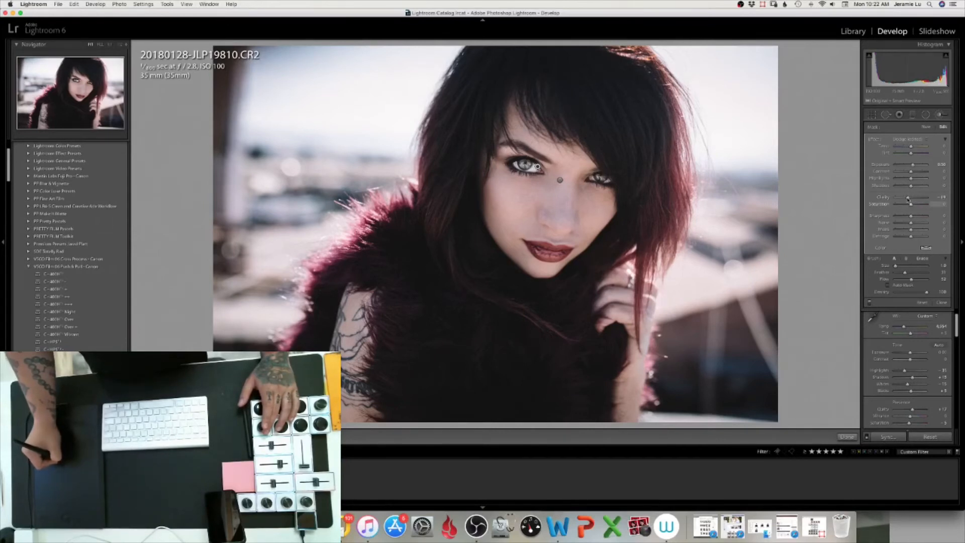
drag(911, 197, 909, 200)
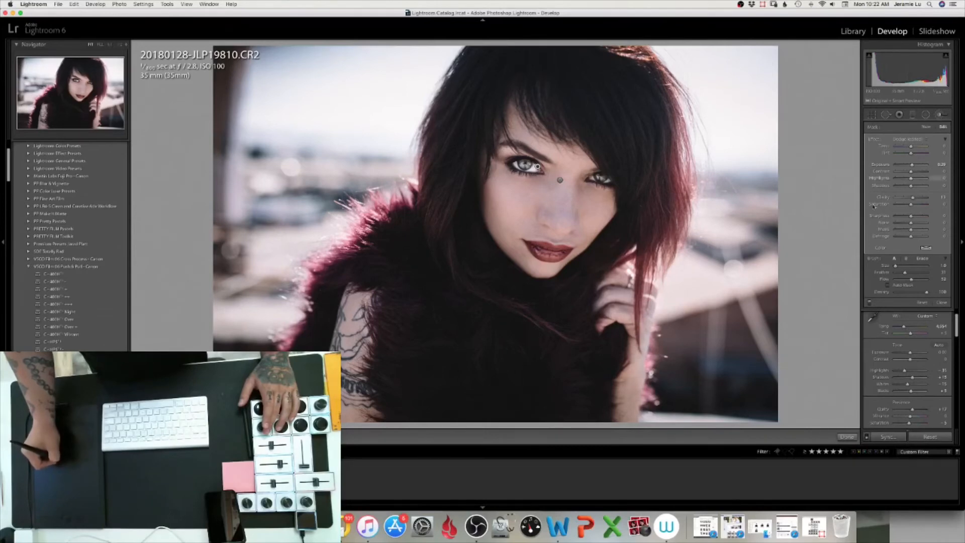
Toggle between the before and after views to compare the edits
key(backslash)
key(backslash)
key(backslash)
key(backslash)
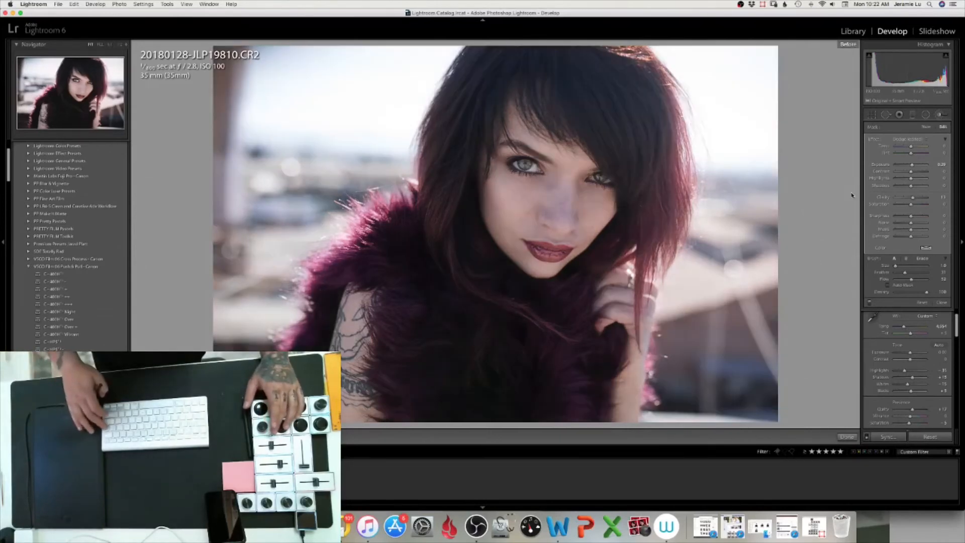
key(backslash)
key(backslash)
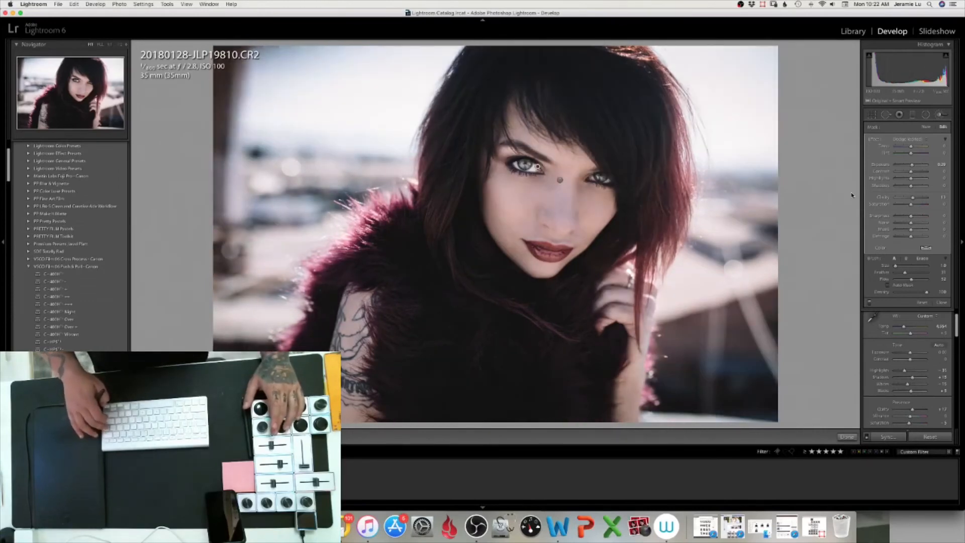
key(backslash)
key(backslash)
key(backslash)
key(backslash)
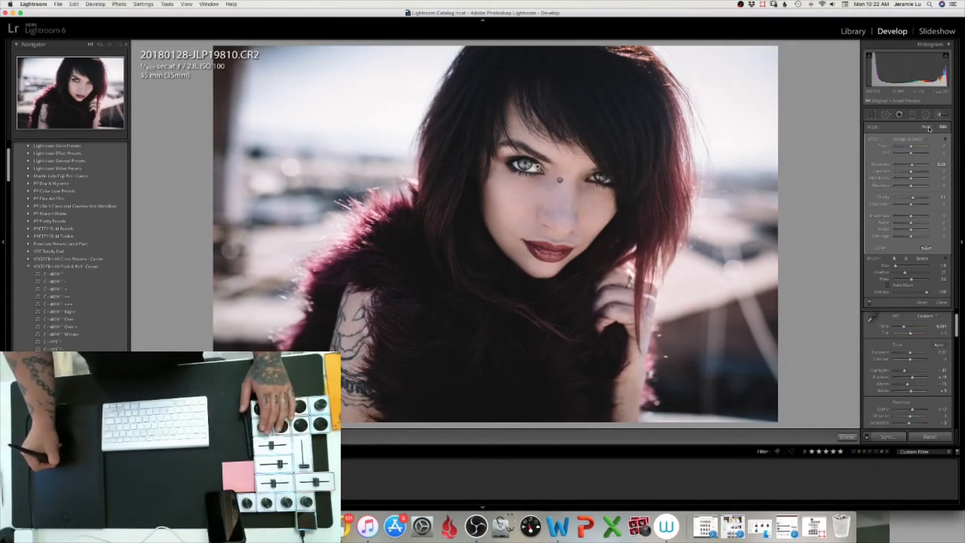
Choose the Dodge effect preset again, enlarge the brush, and paint a dodge stroke across the hair above the forehead
click(916, 139)
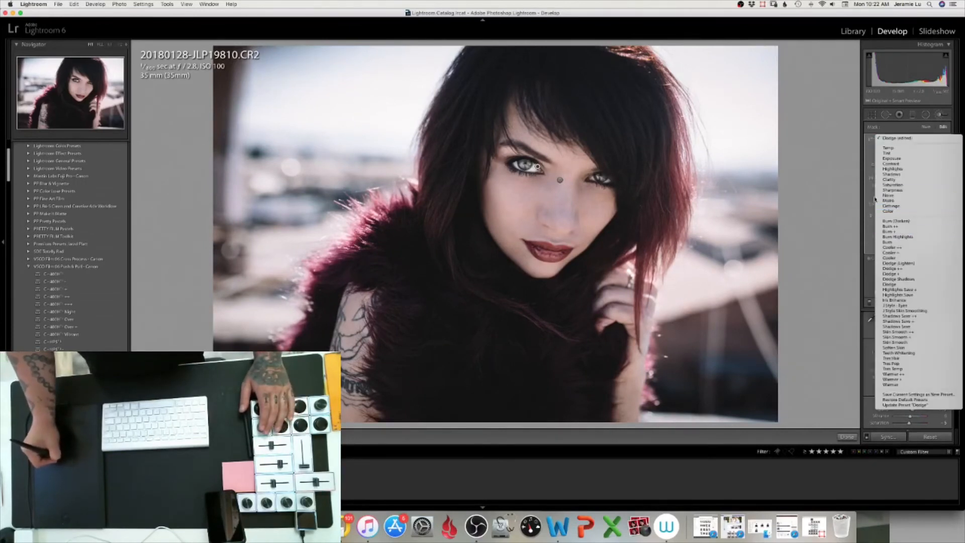
click(889, 284)
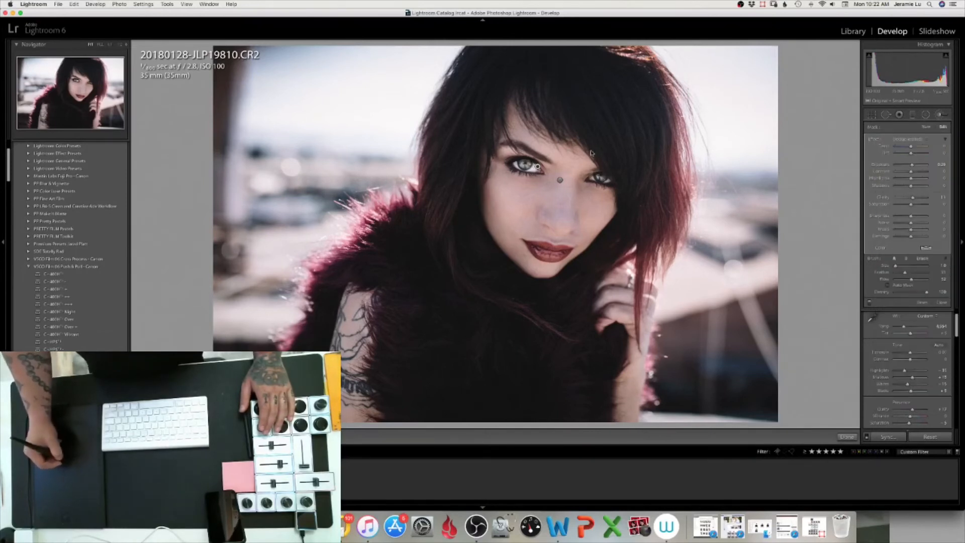
key(bracketright)
key(bracketright)
key(bracketright)
key(bracketright)
key(bracketright)
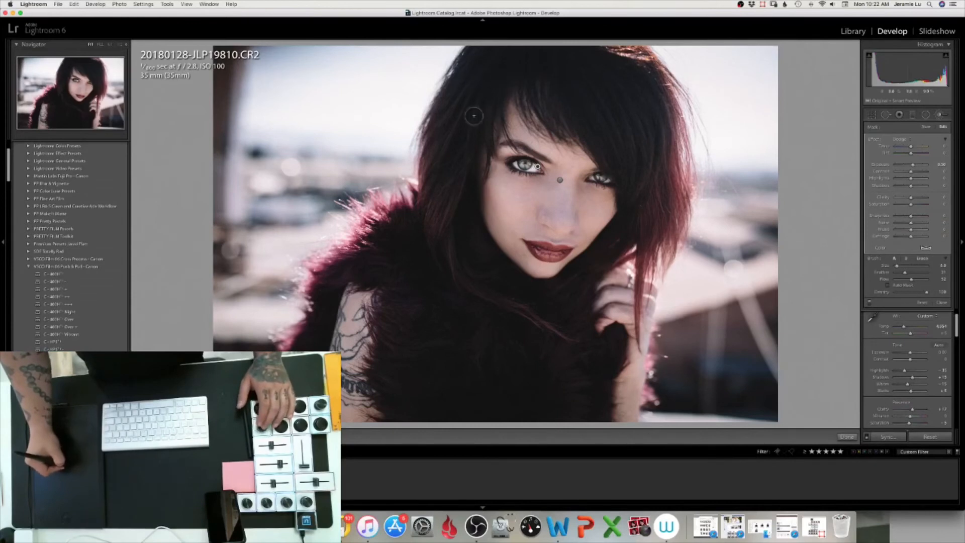
mouse_move(487, 92)
mouse_down()
mouse_move(491, 63)
mouse_move(488, 97)
mouse_move(475, 106)
mouse_move(476, 61)
mouse_move(467, 82)
mouse_move(494, 107)
mouse_move(535, 63)
mouse_move(549, 102)
mouse_move(596, 128)
mouse_move(590, 66)
mouse_move(663, 102)
mouse_move(634, 127)
mouse_up()
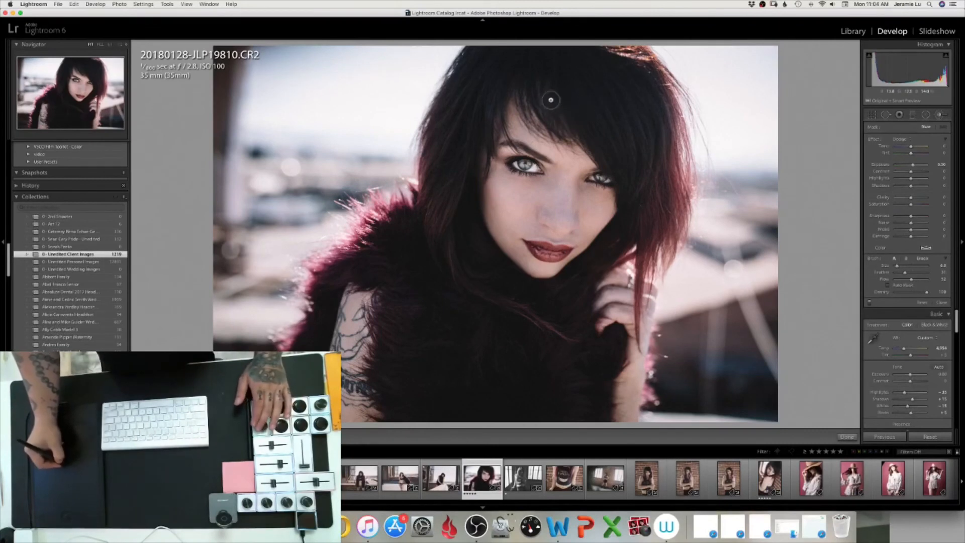
Enlarge the brush and paint a dodge stroke on the neck below the chin
key(])
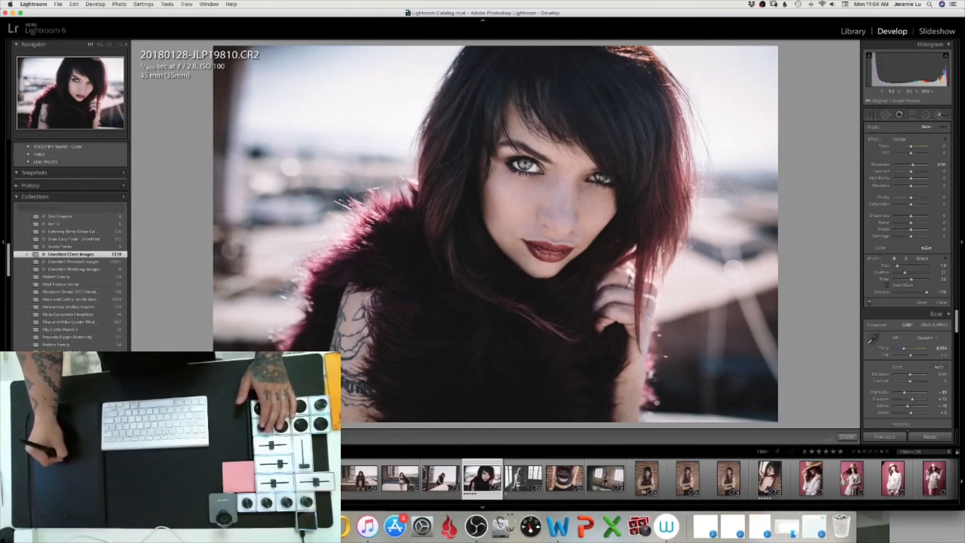
drag(617, 246, 602, 274)
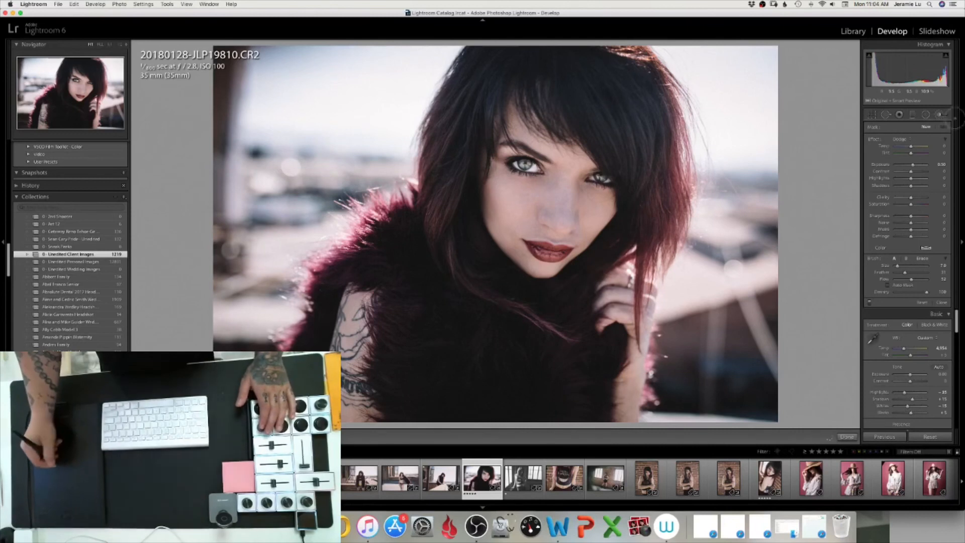
Lower the brush adjustment's exposure by one step and close the Adjustment Brush
click(944, 165)
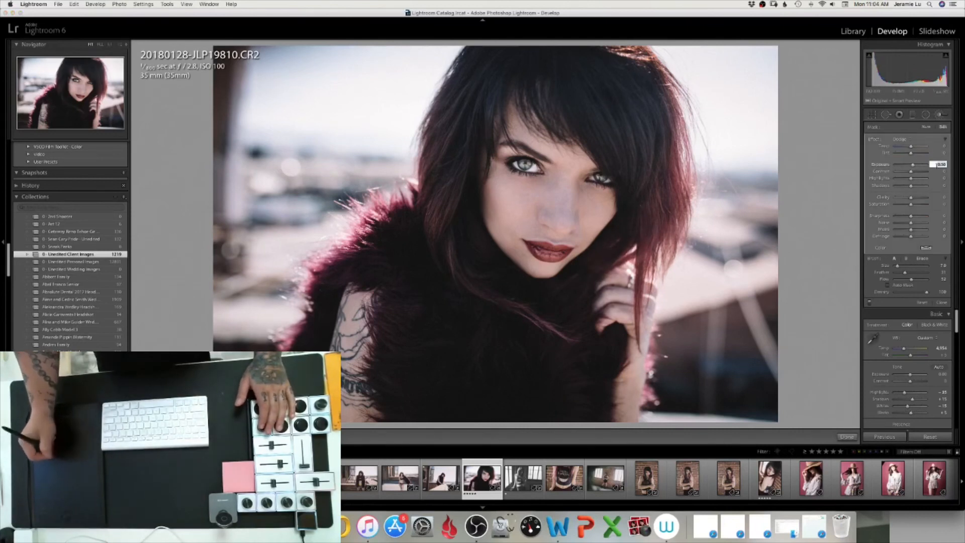
key(Down)
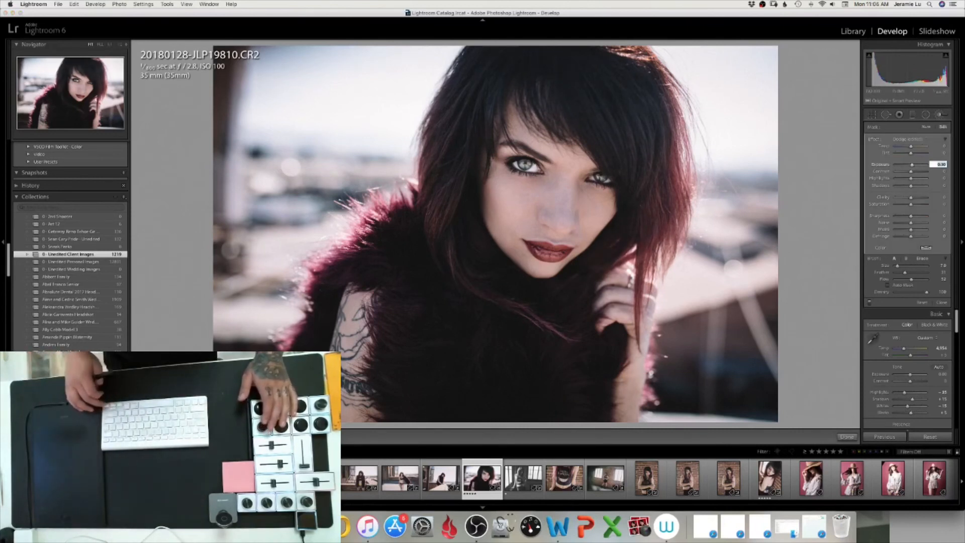
key(Return)
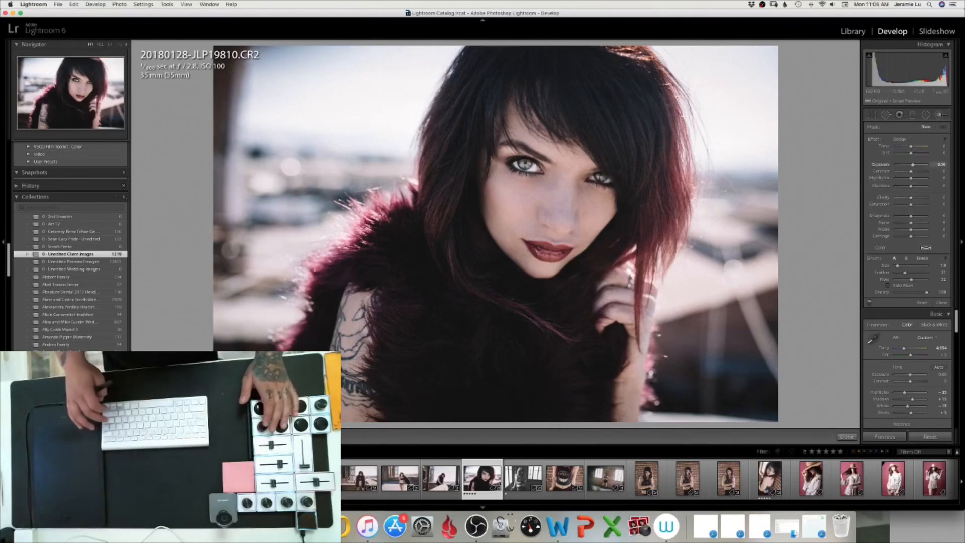
key(Return)
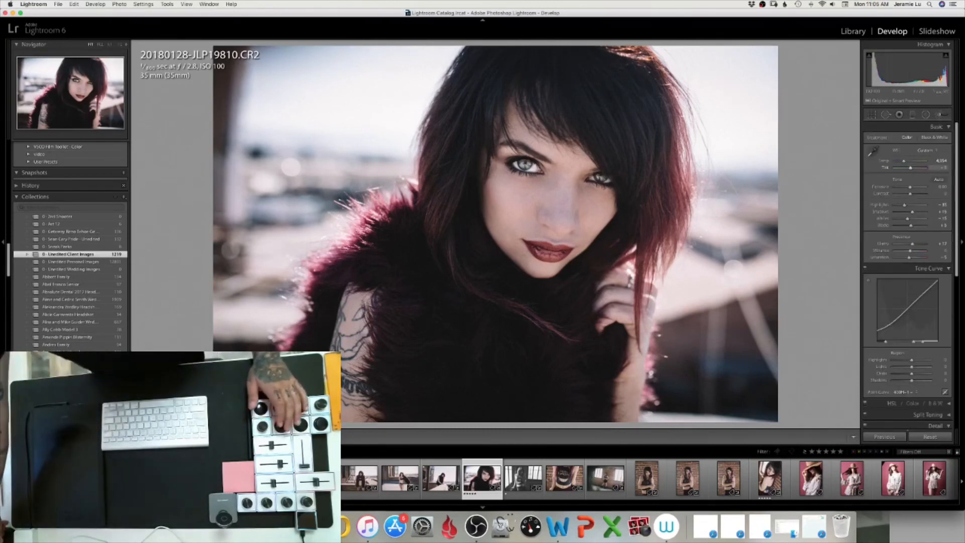